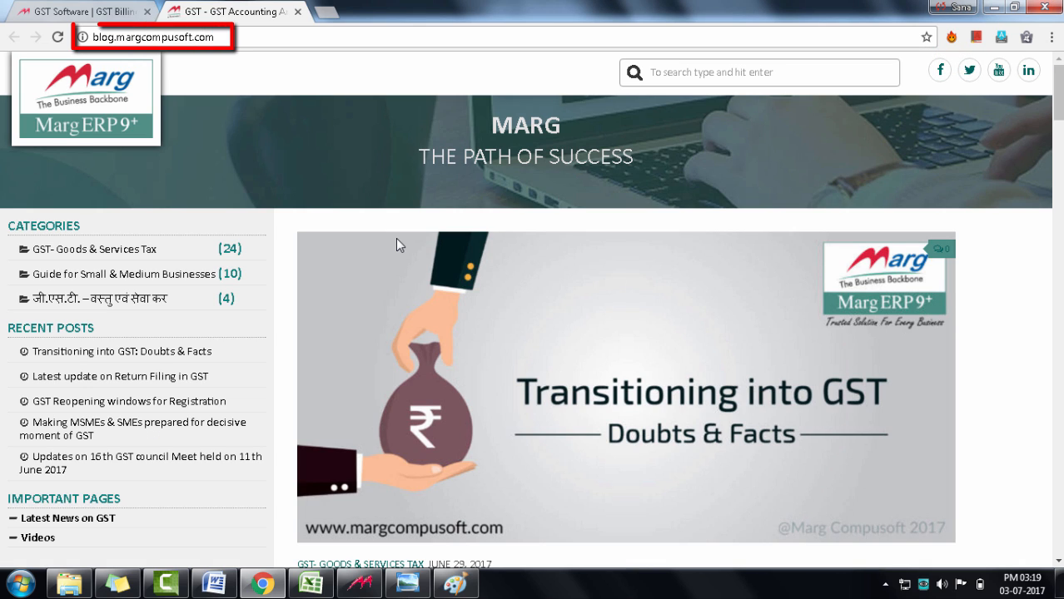
pyautogui.hotkey('ctrl', 'w')
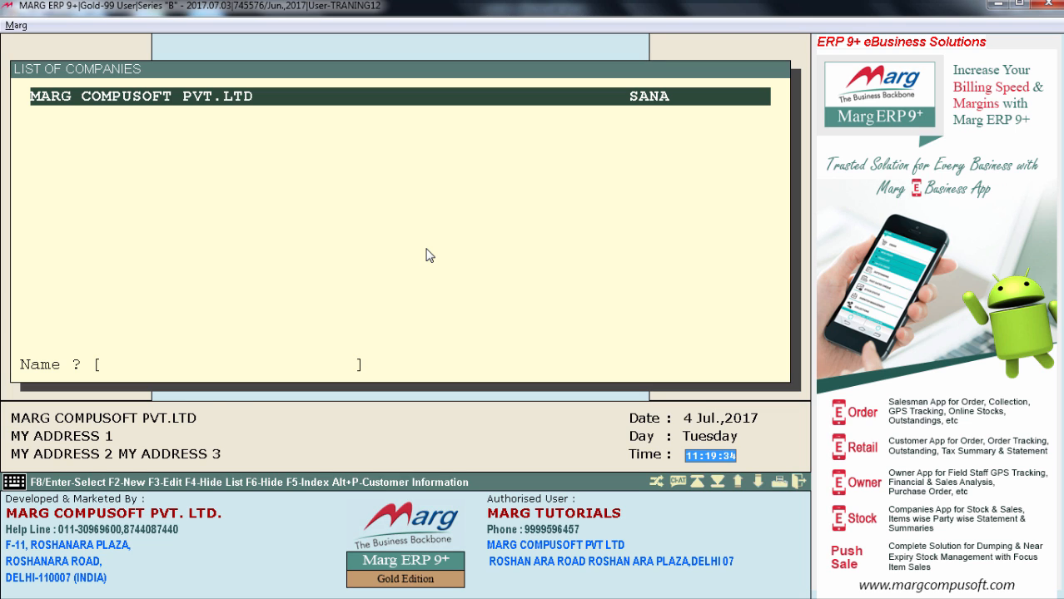
pyautogui.press('F3')
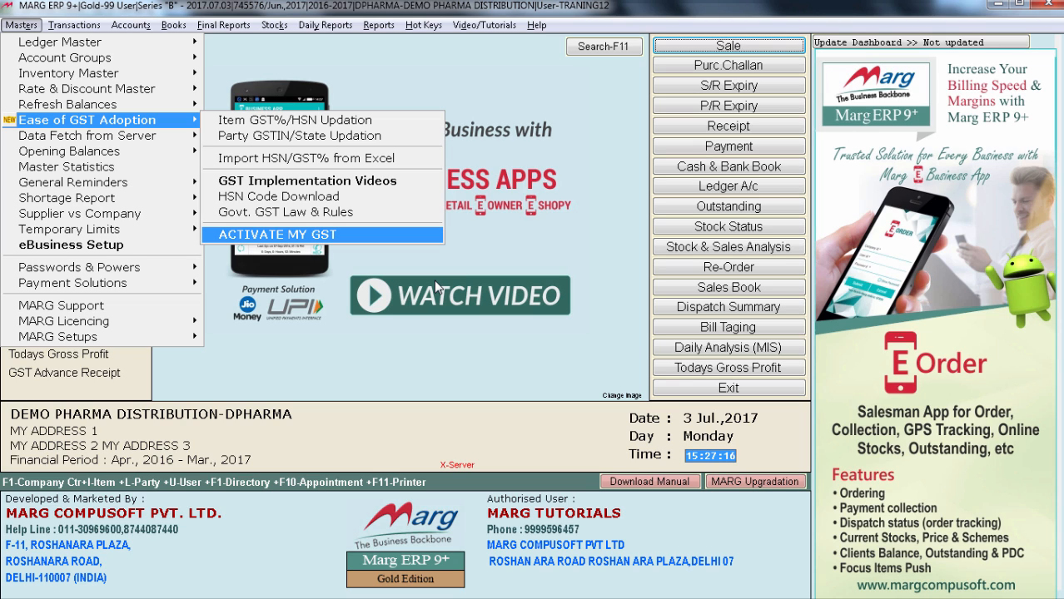
# Start activating GST for Demo Pharma Distribution, confirming that the backup is taken and challans are converted, and go through the year dates
pyautogui.press('Return')
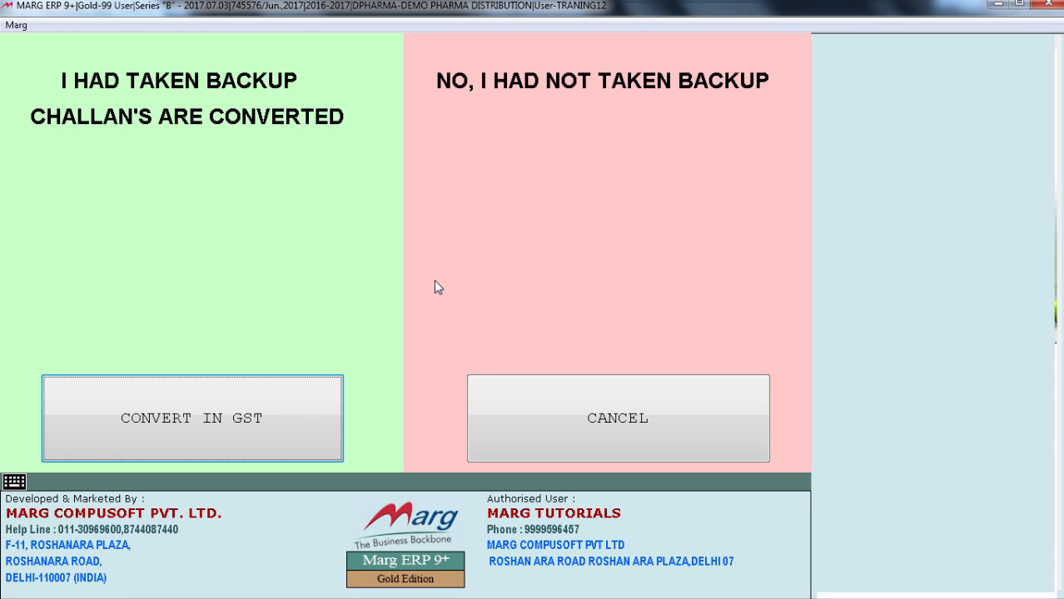
pyautogui.press('Return')
pyautogui.press('Return')
pyautogui.press('Return')
pyautogui.press('Return')
pyautogui.press('Return')
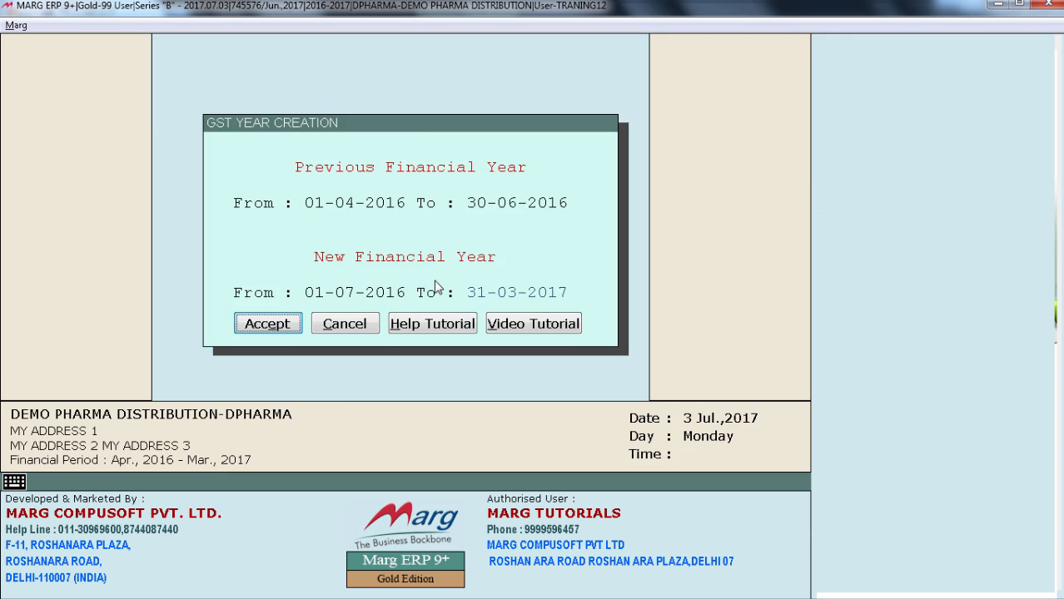
# Create the new GST financial year from 01-07-2016 to 31-03-2017 and complete the GST activation
pyautogui.press('Return')
pyautogui.press('Return')
pyautogui.press('Return')
pyautogui.press('Return')
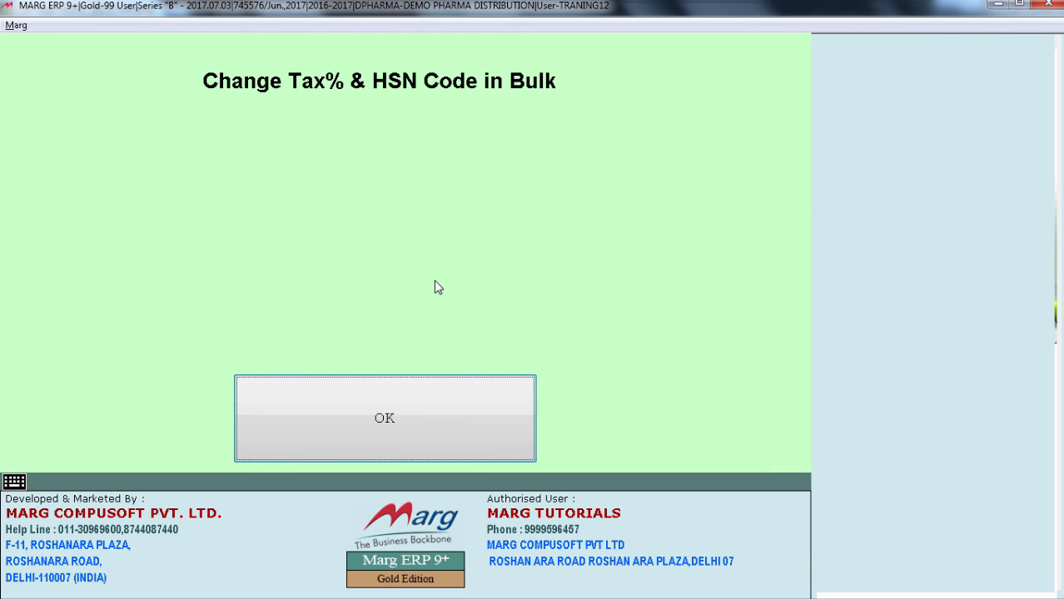
pyautogui.press('Return')
pyautogui.press('Return')
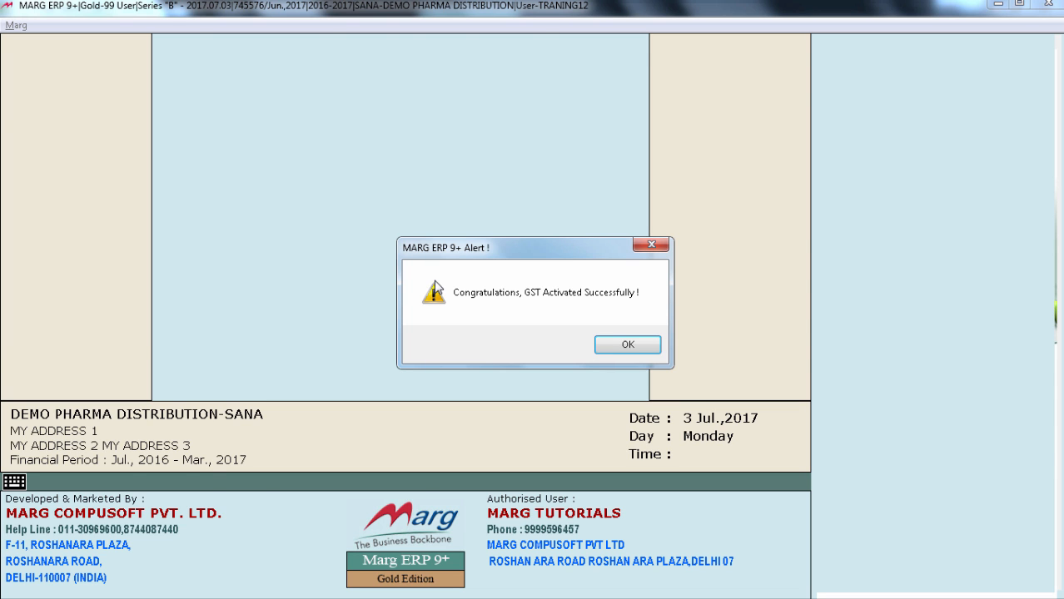
pyautogui.press('Return')
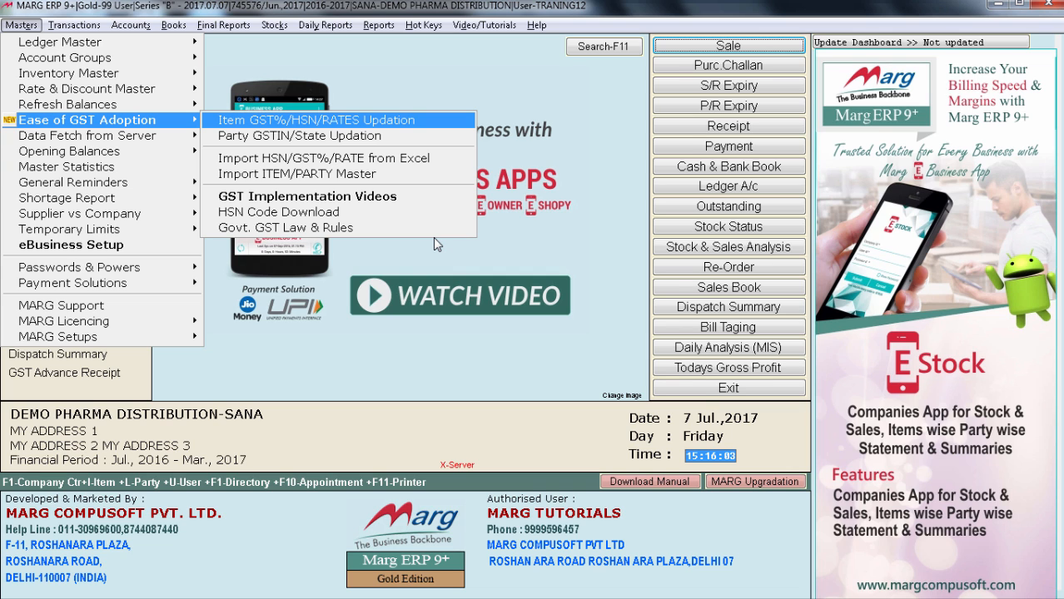
# In the item-wise HSN/SAC master, bulk-change tax and HSN code for the 4% items to SGST 6, CGST 6, IGST 12, HSN 980410
pyautogui.press('Return')
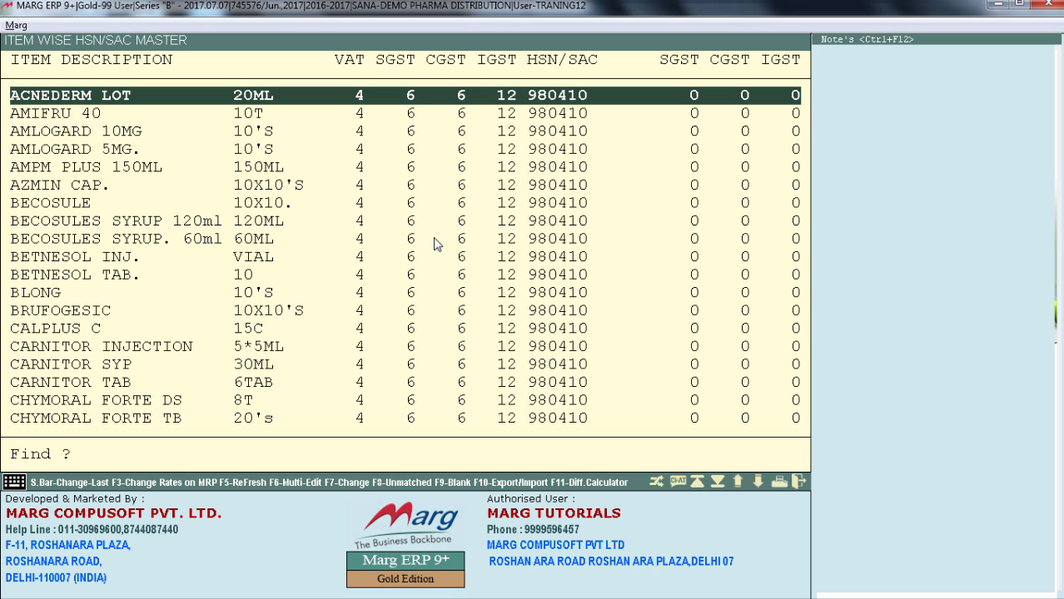
pyautogui.press('F3')
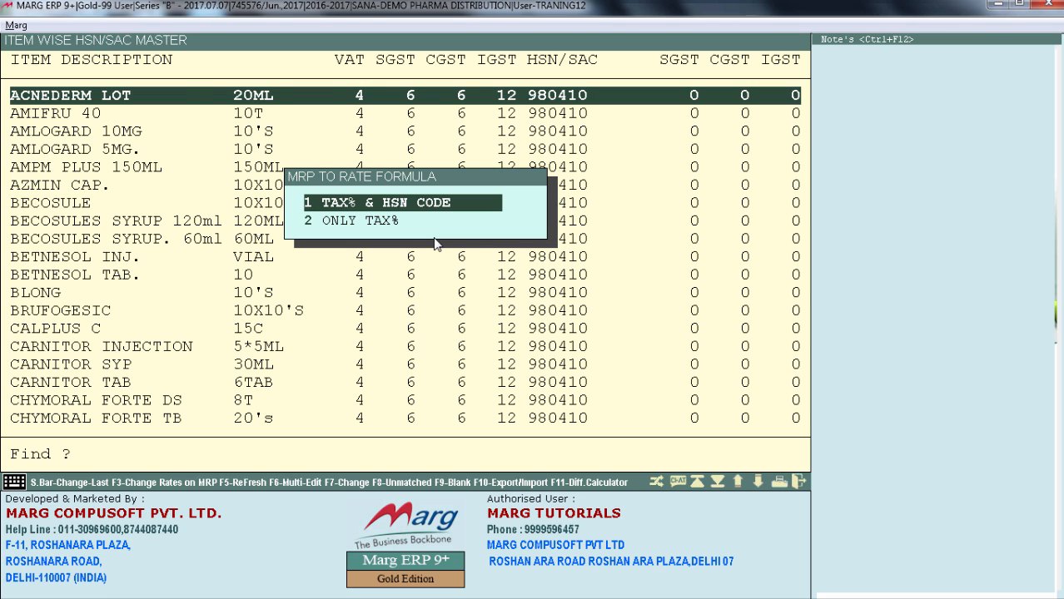
pyautogui.press('Return')
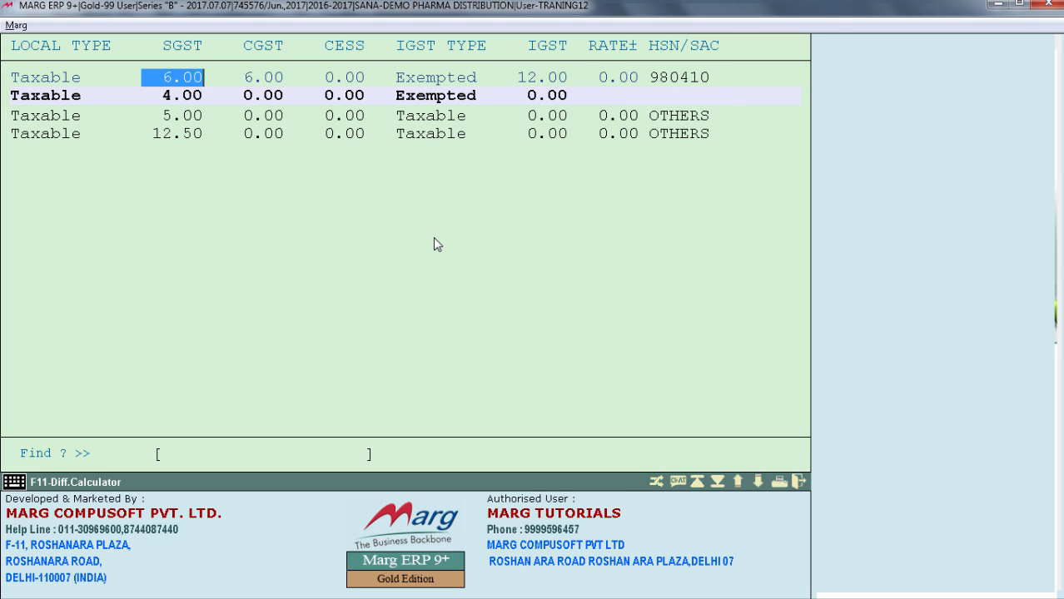
pyautogui.press('Return')
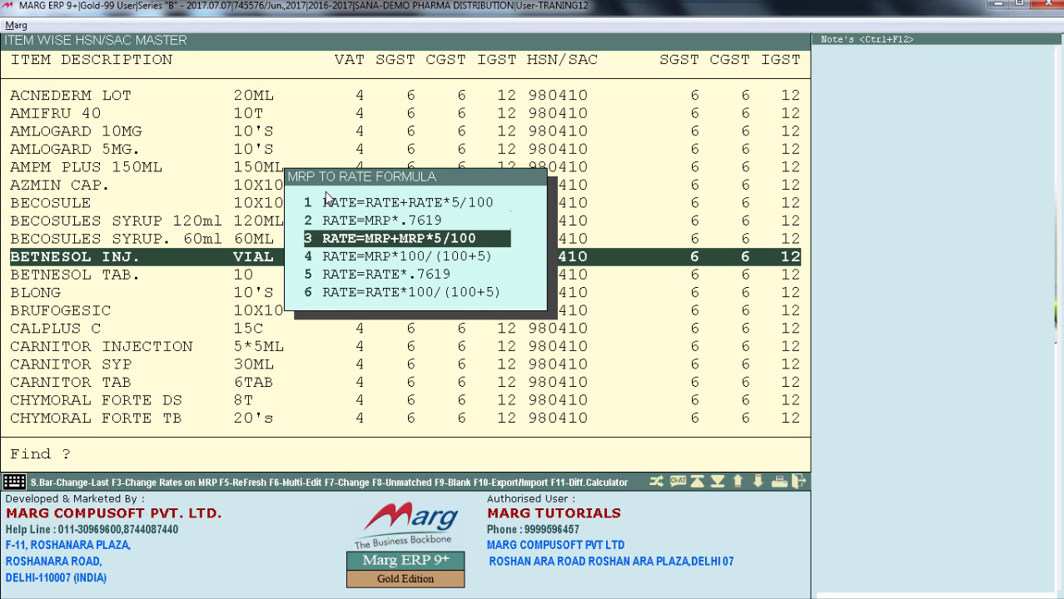
# Apply the rate formula RATE=MRP+MRP*5/100 to the items and confirm it with SURE
pyautogui.press('Return')
pyautogui.write('SURE')
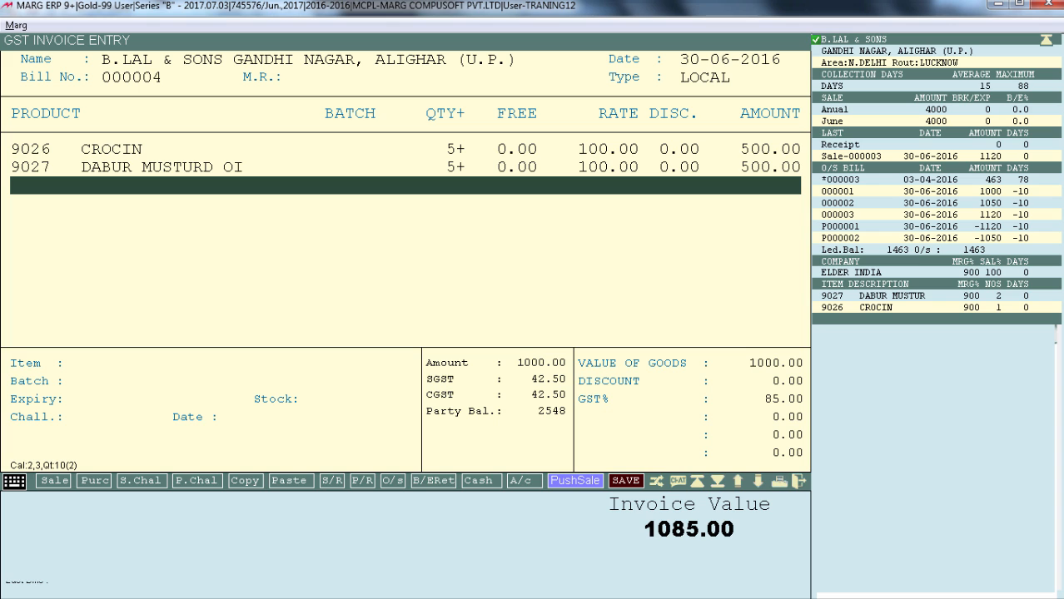
# View the details of the GST sale invoice for Crocin and Dabur Musturd Oil, and leave the non-GST tax invoice
pyautogui.hotkey('alt', 'v')
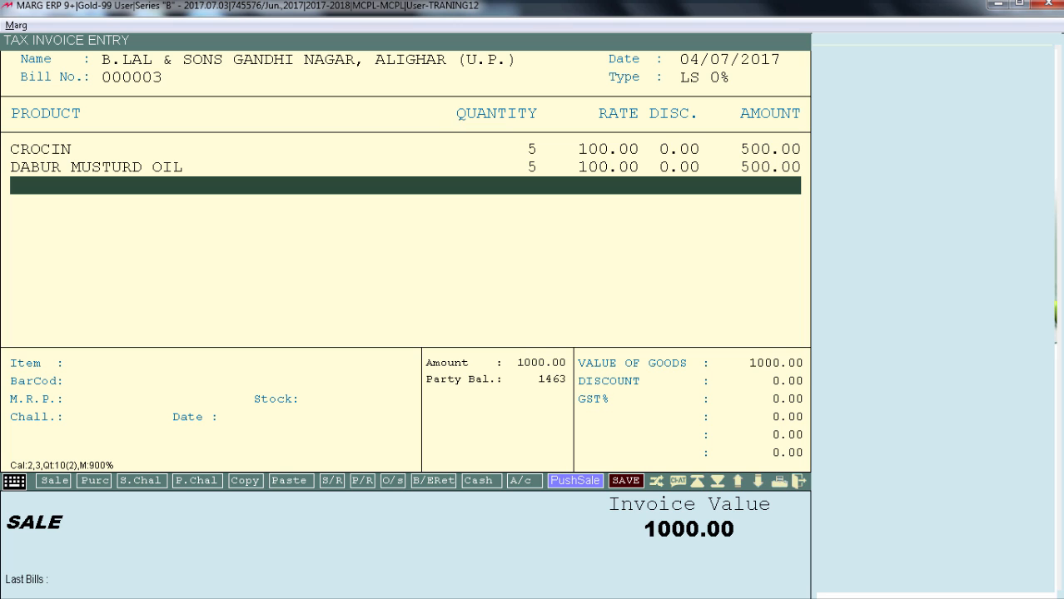
pyautogui.press('Escape')
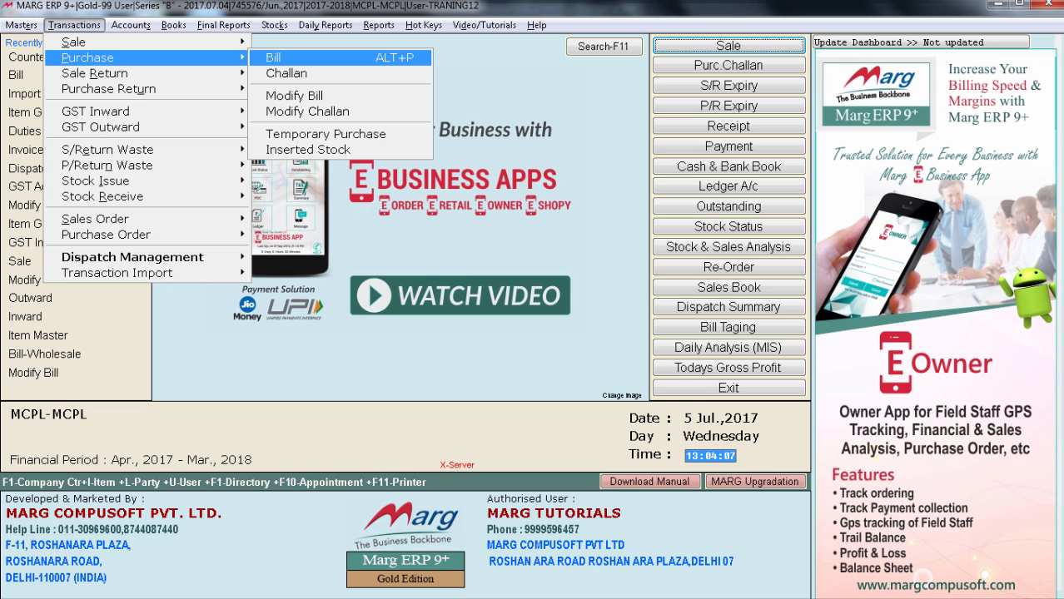
# Start a purchase bill for Vanisha Suppliers, check the supplier's GST and ledger type details, and view the bill's details
pyautogui.press('Return')
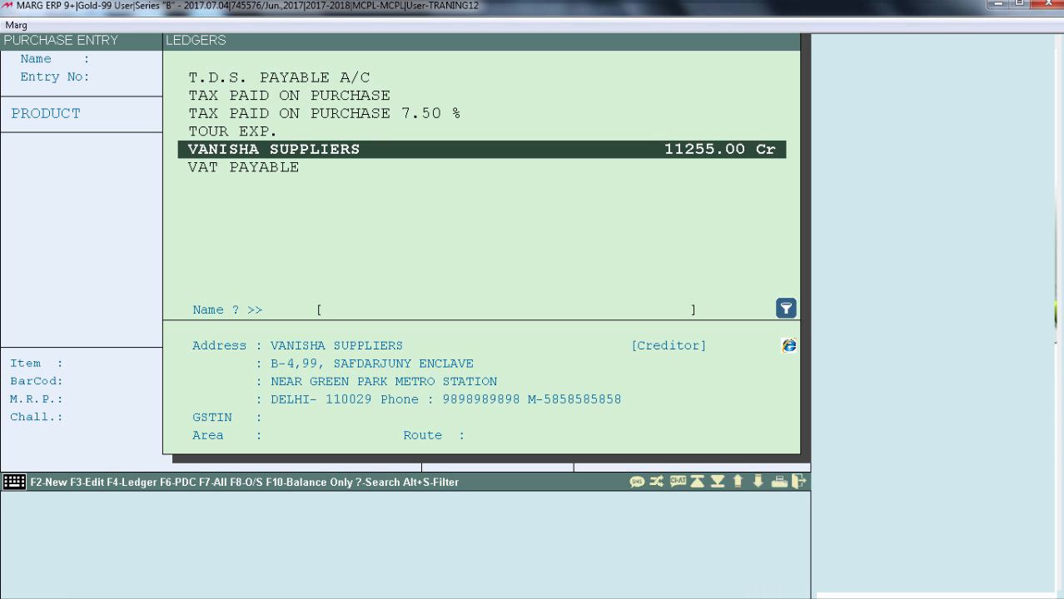
pyautogui.press('F3')
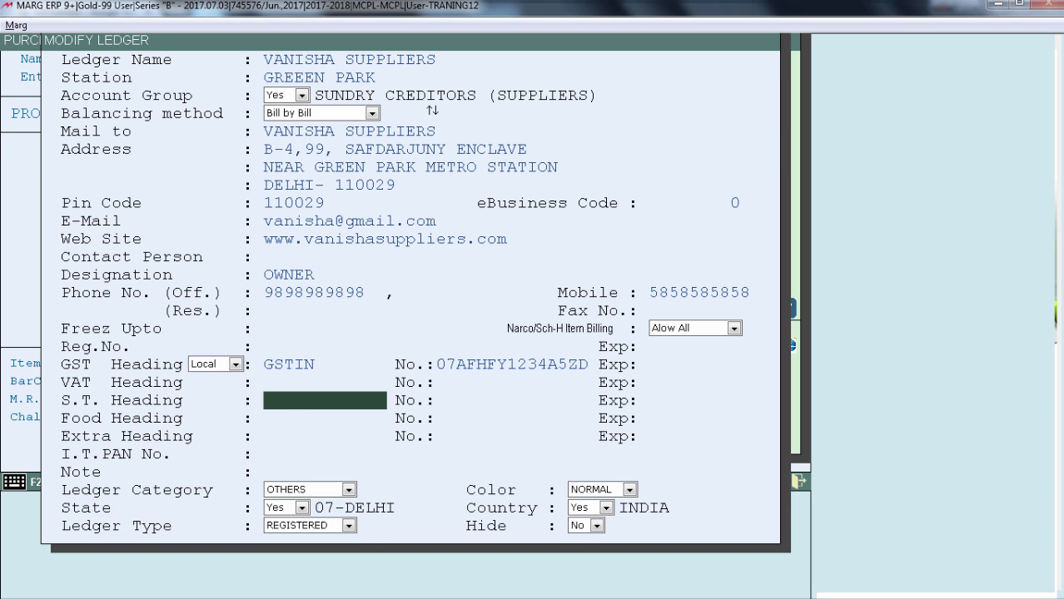
pyautogui.press('Escape')
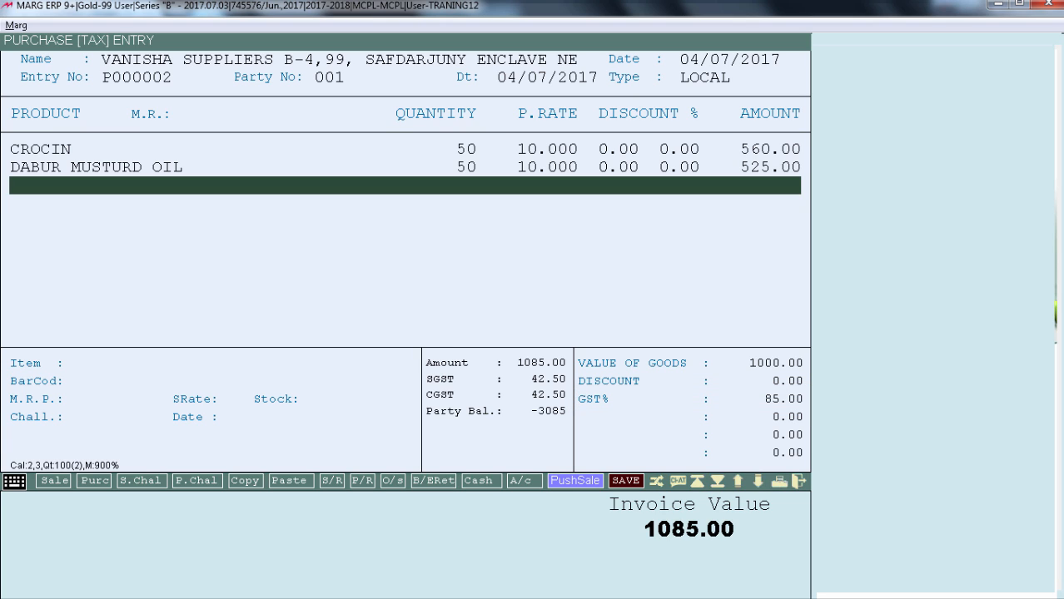
pyautogui.hotkey('alt', 'v')
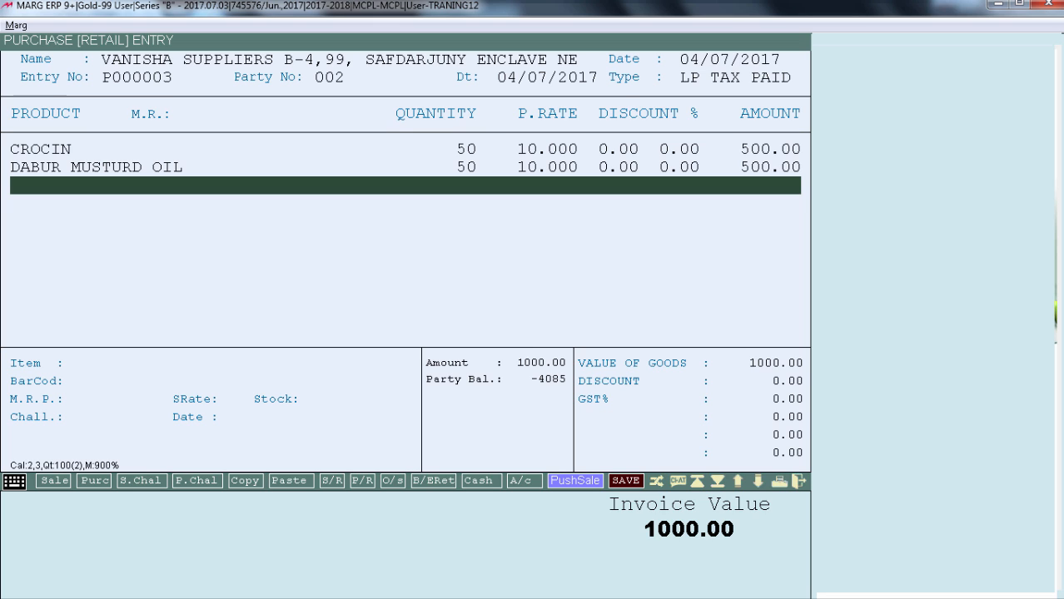
# Save the retail purchase bill for 50 Crocin and 50 Dabur Musturd Oil and answer the self-invoice question for the unregistered supplier
pyautogui.hotkey('ctrl', 'w')
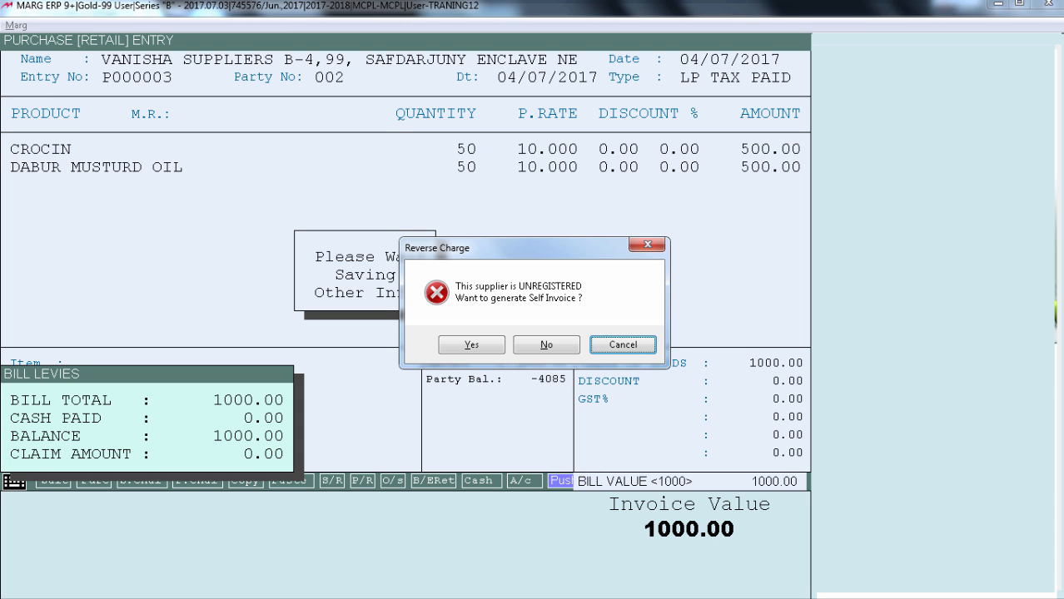
pyautogui.press('Return')
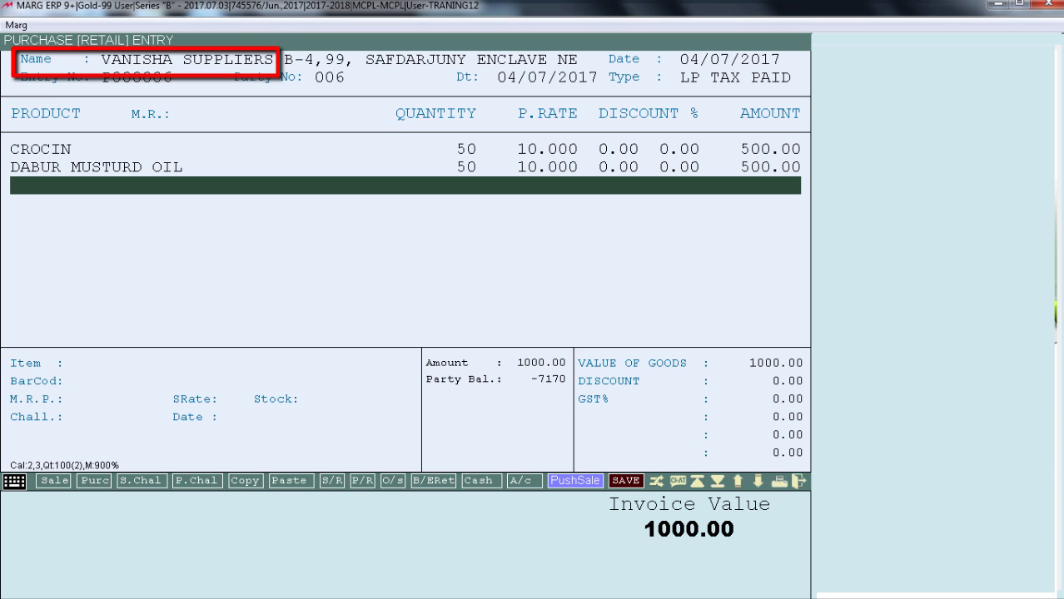
pyautogui.press('Escape')
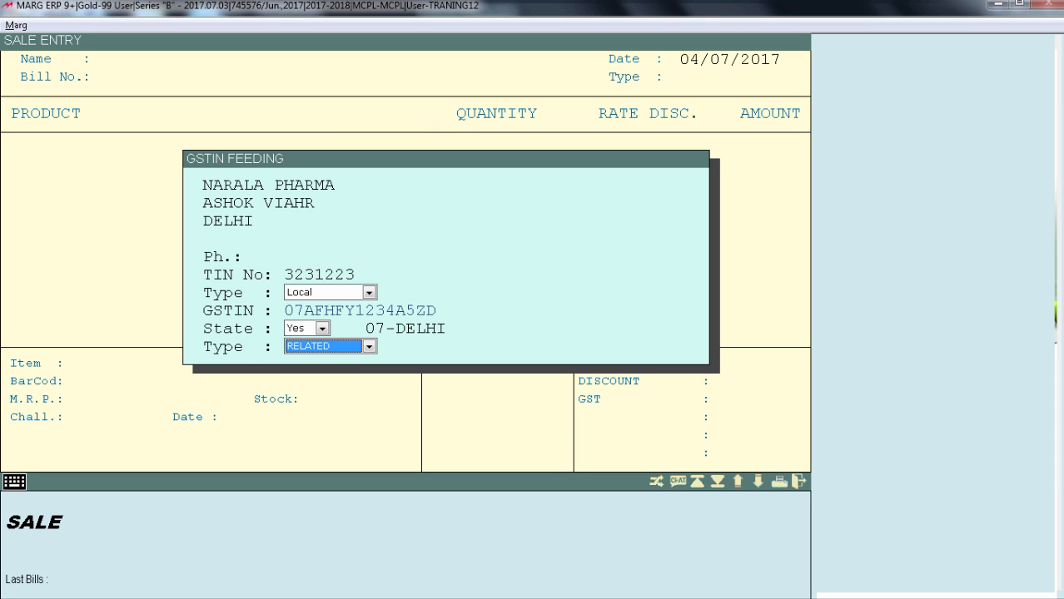
# Set Narala Pharma's ledger type to RELATED and bill 100 Crocin at 10.00 with tax on 100.00
pyautogui.press('Return')
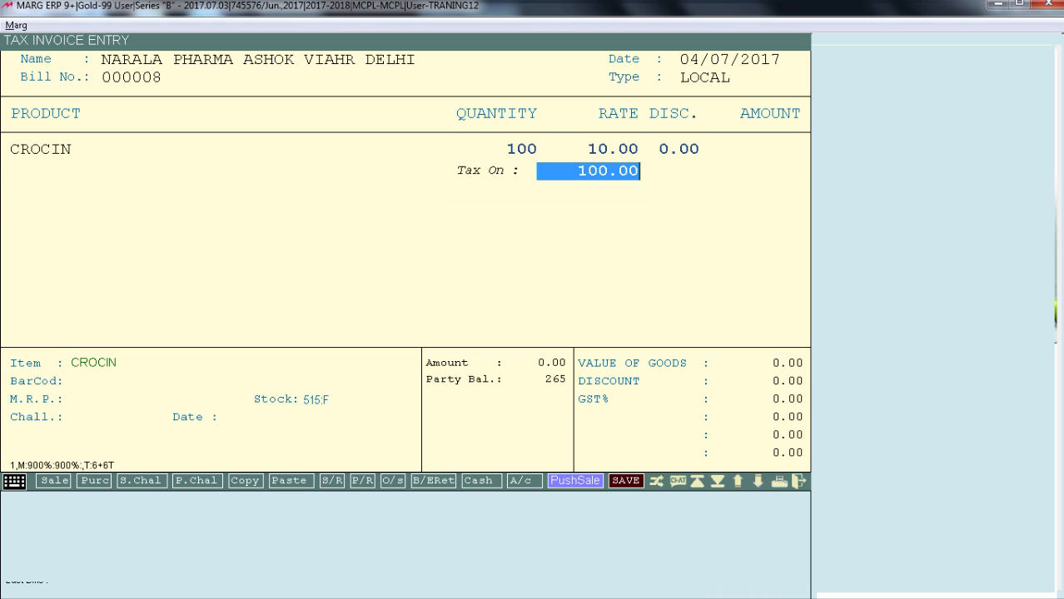
pyautogui.press('Return')
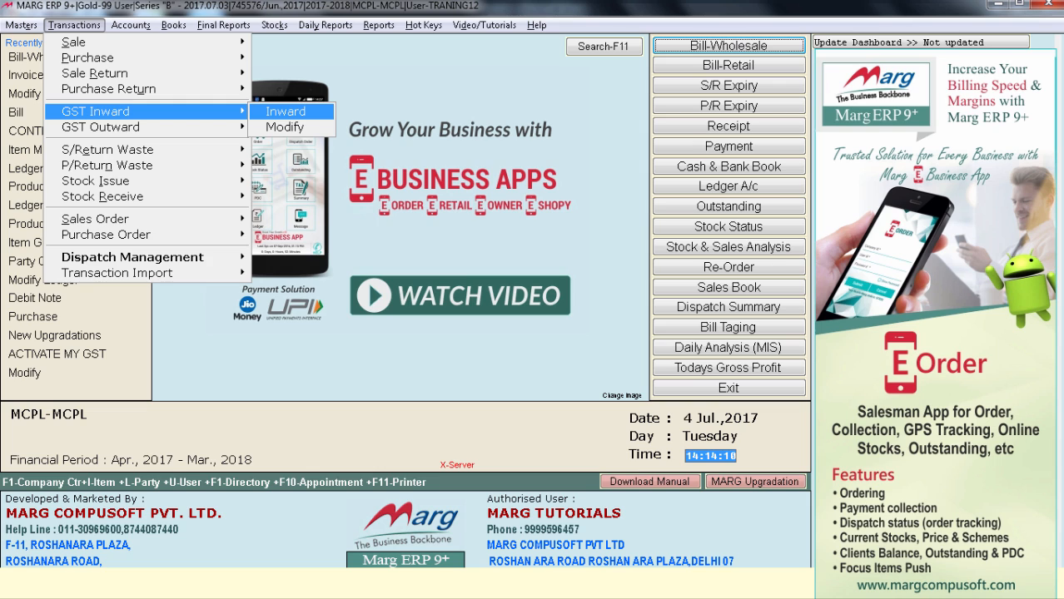
# Open a GST inward entry, review the product EXPENSE 300409 5%, and choose GENERAL LEDGER as the party
pyautogui.press('Return')
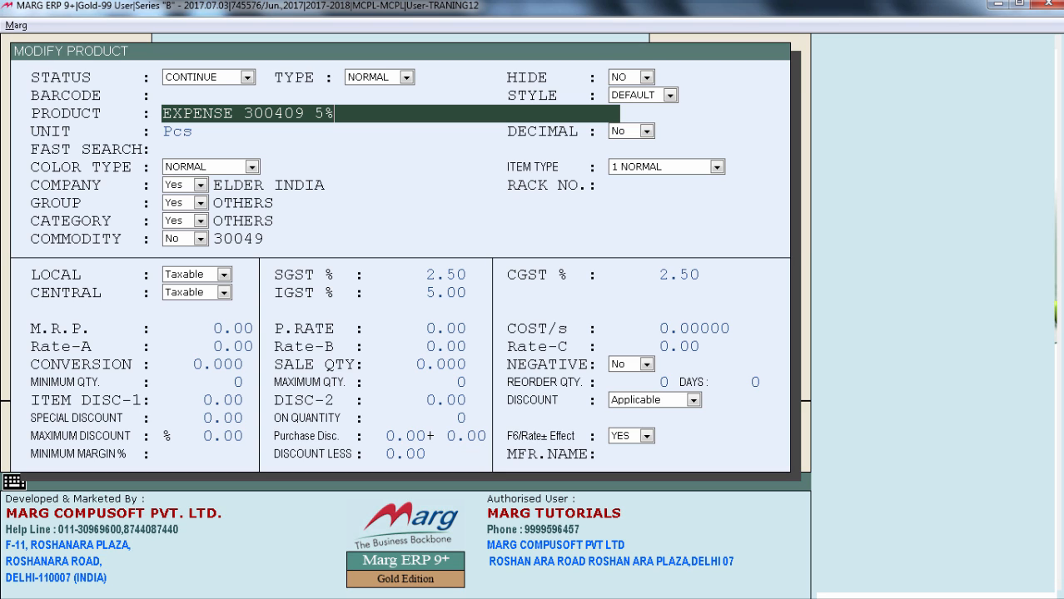
pyautogui.press('Escape')
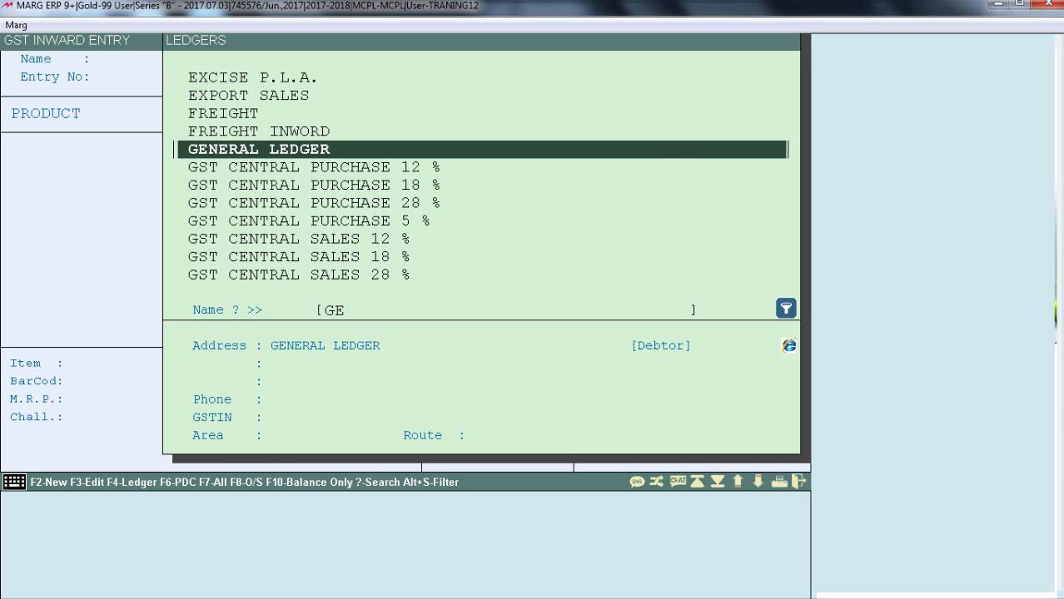
pyautogui.press('Return')
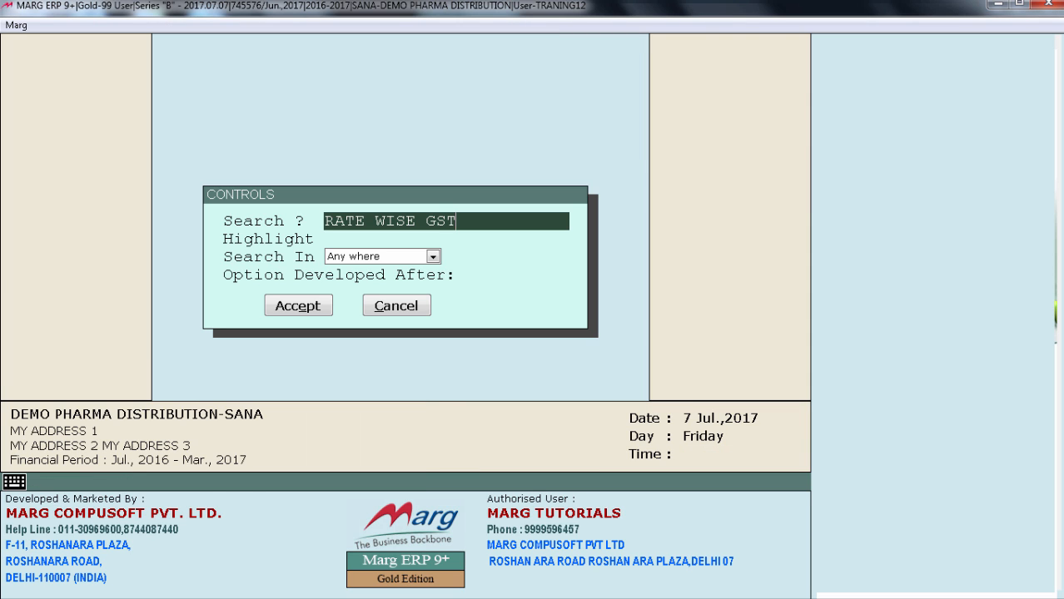
# Search the control options for RATE WISE GST and open the rate-wise GST masters for all items and company wise
pyautogui.press('Return')
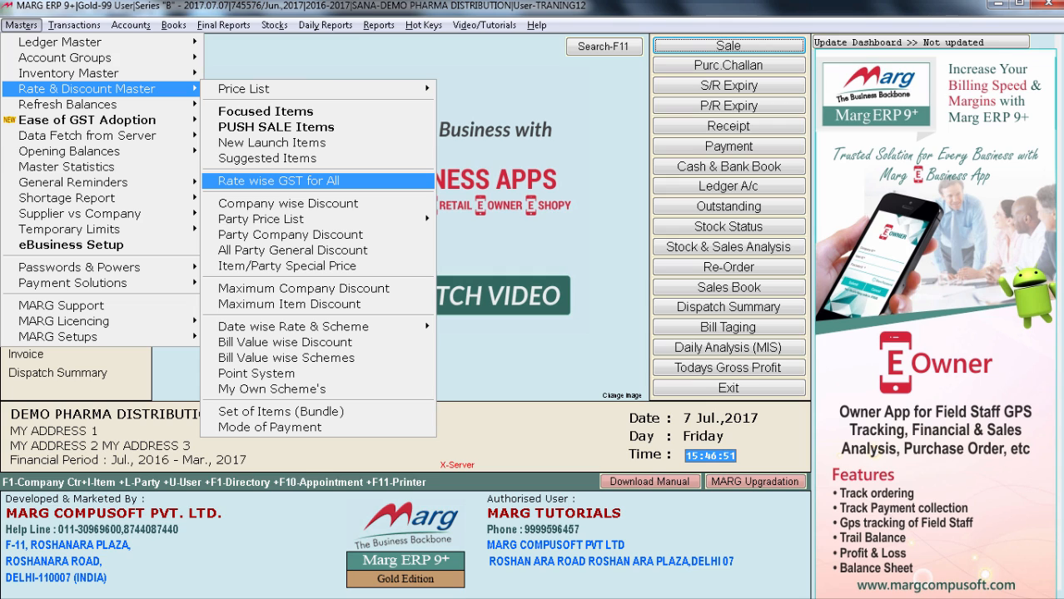
pyautogui.press('Return')
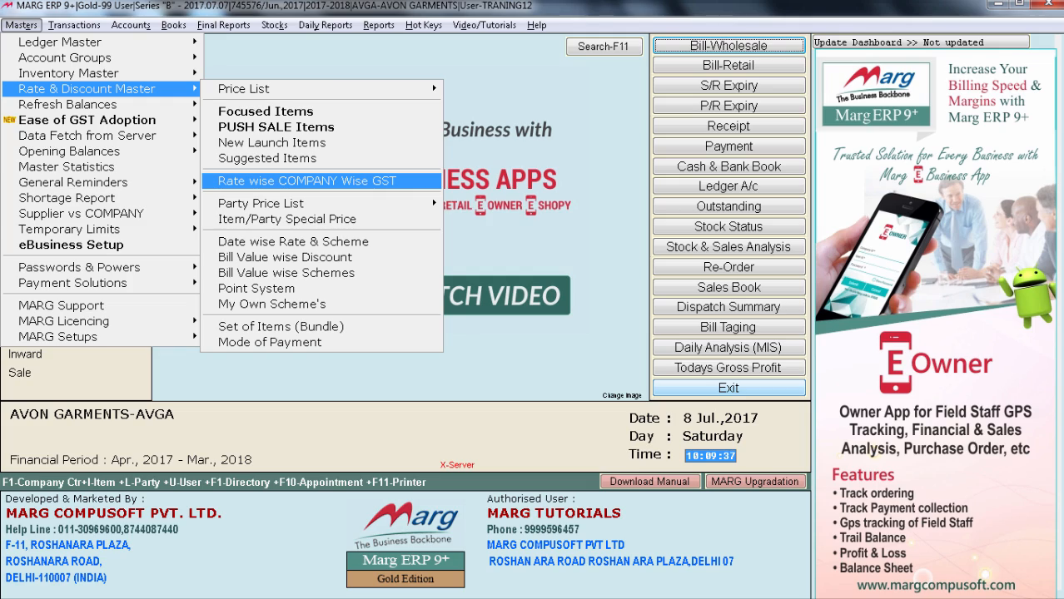
pyautogui.press('Return')
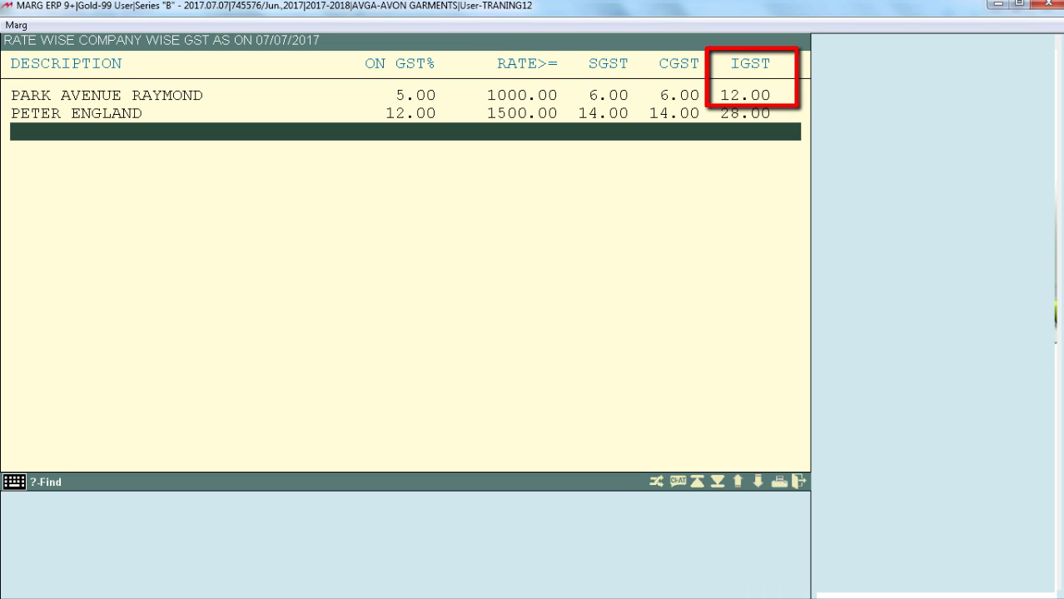
pyautogui.press('Escape')
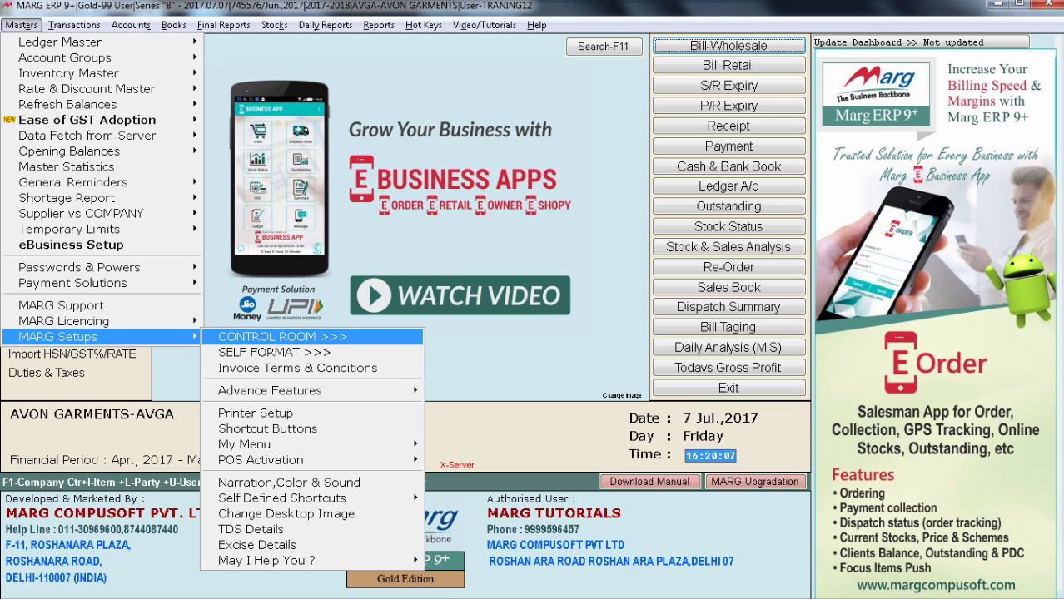
# Search the Control Room for CESS, set Surcharge/Octroi/GST Cess to I (item wise), and set asking item-wise cess in Rs to Y
pyautogui.press('Return')
pyautogui.press('Return')
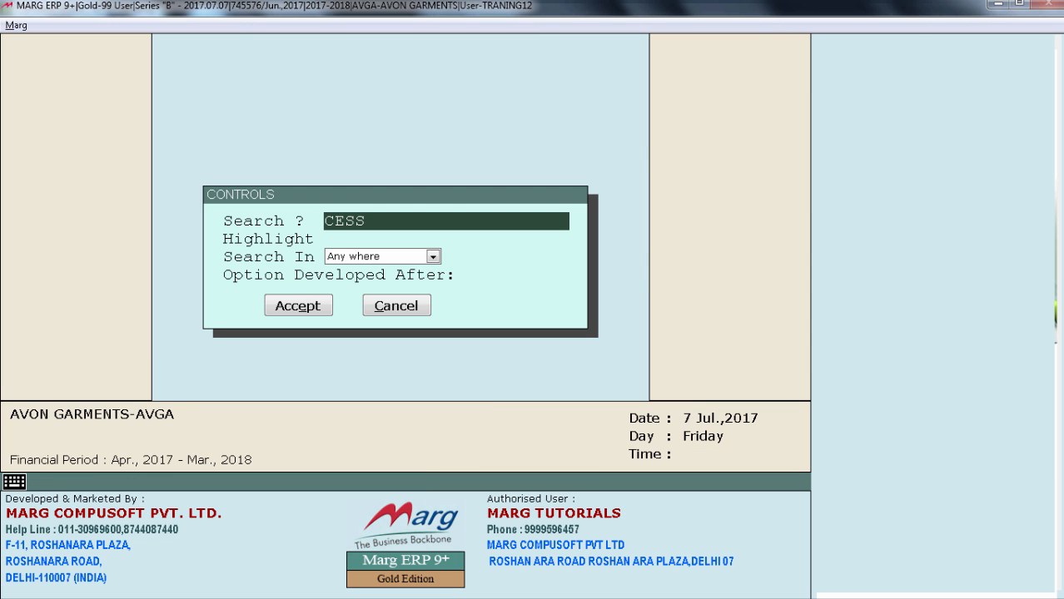
pyautogui.press('Return')
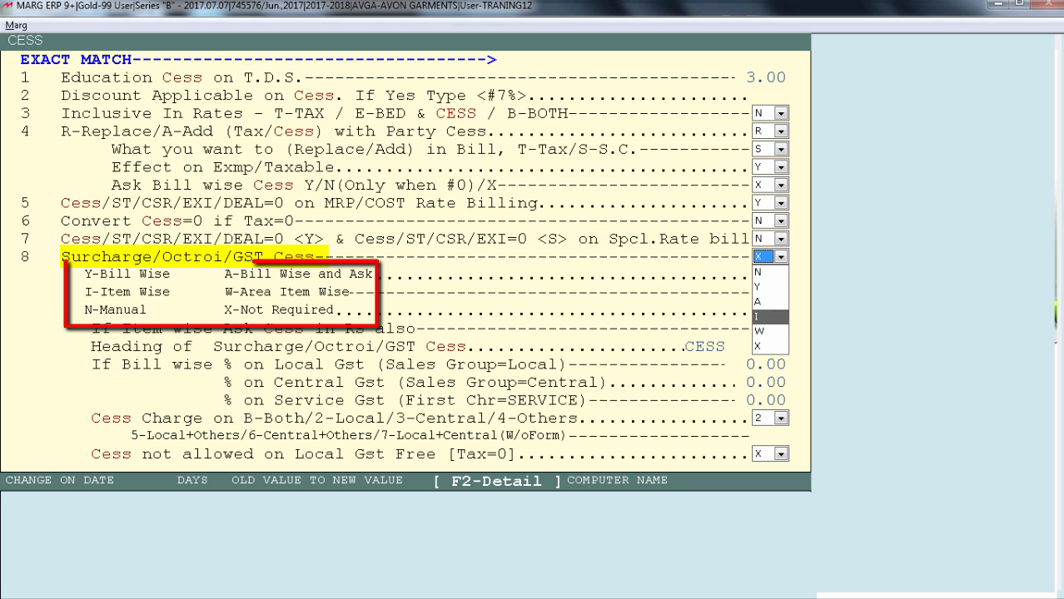
pyautogui.press('Return')
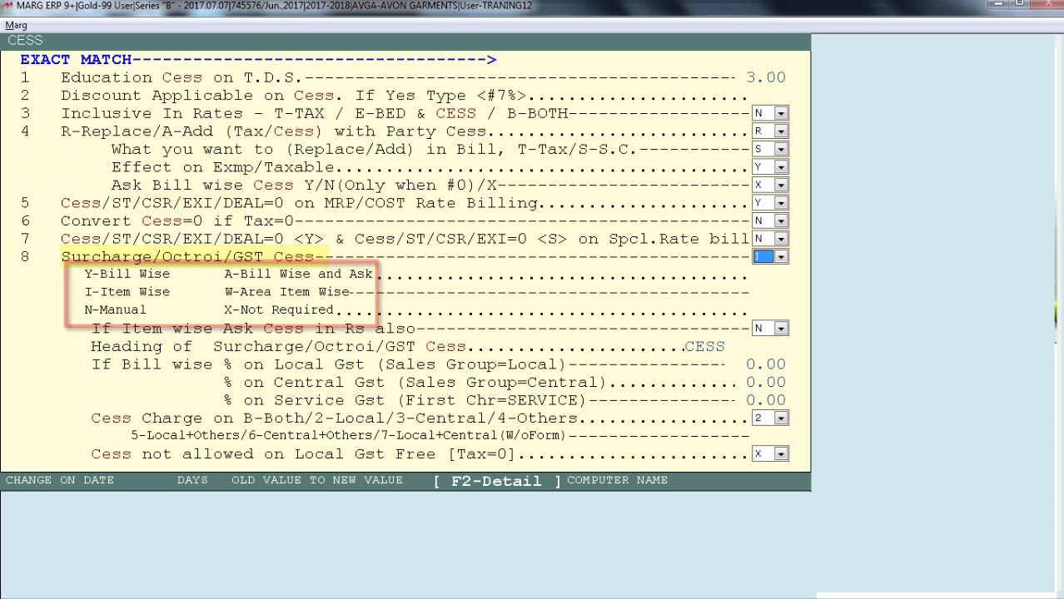
pyautogui.press('Return')
pyautogui.press('y')
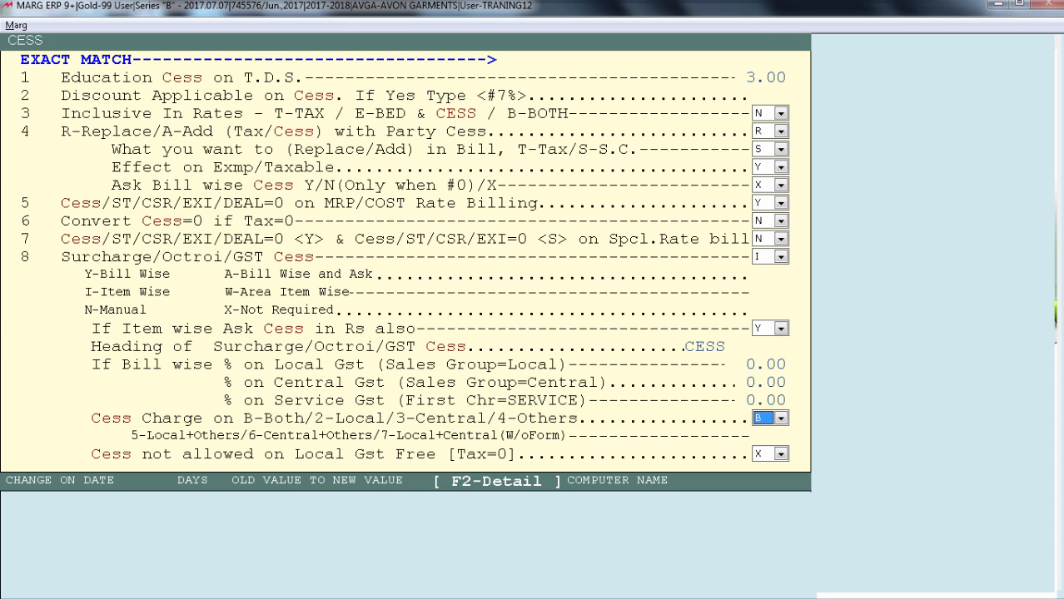
# Set the cess charge to B (both) and calculate cess for sales and service on B (Rate*Qty)
pyautogui.press('Return')
pyautogui.press('Return')
pyautogui.press('Return')
pyautogui.press('Return')
pyautogui.press('Return')
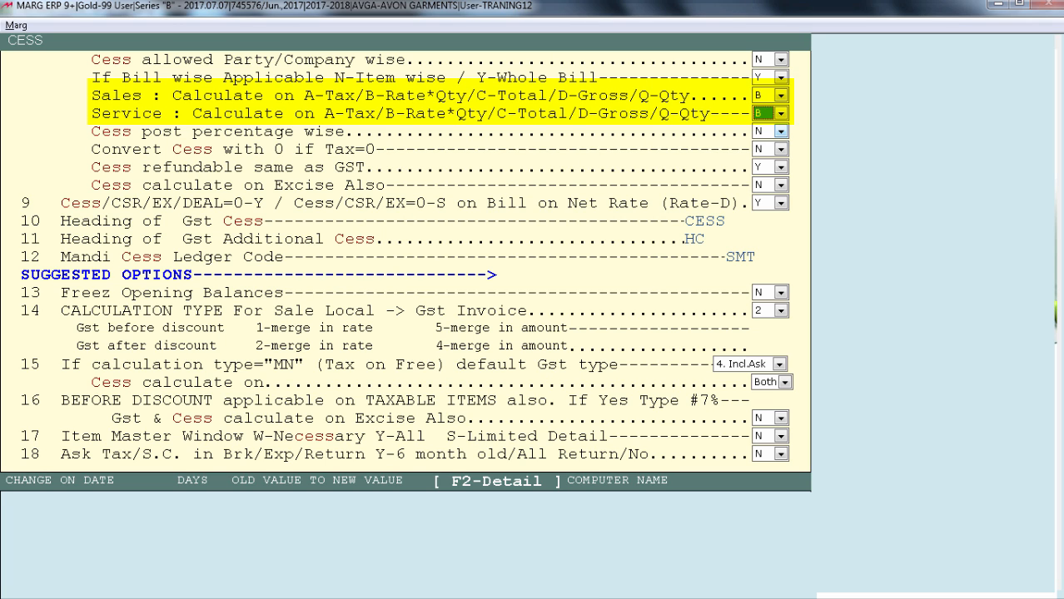
# Set posting of cess percentage wise to Y and save the cess control options
pyautogui.press('Return')
pyautogui.press('y')
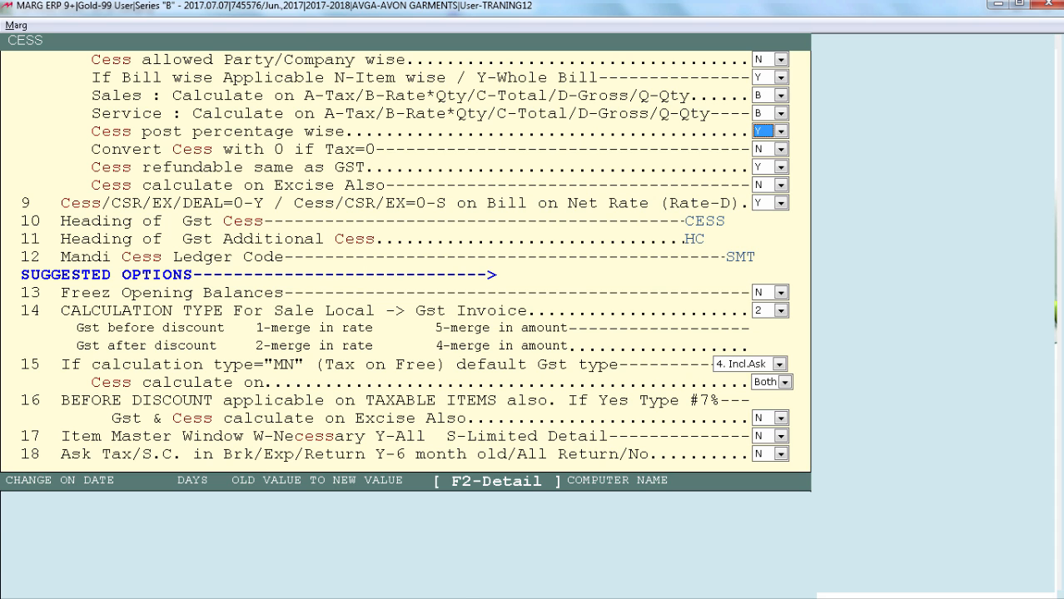
pyautogui.press('Escape')
pyautogui.press('Return')
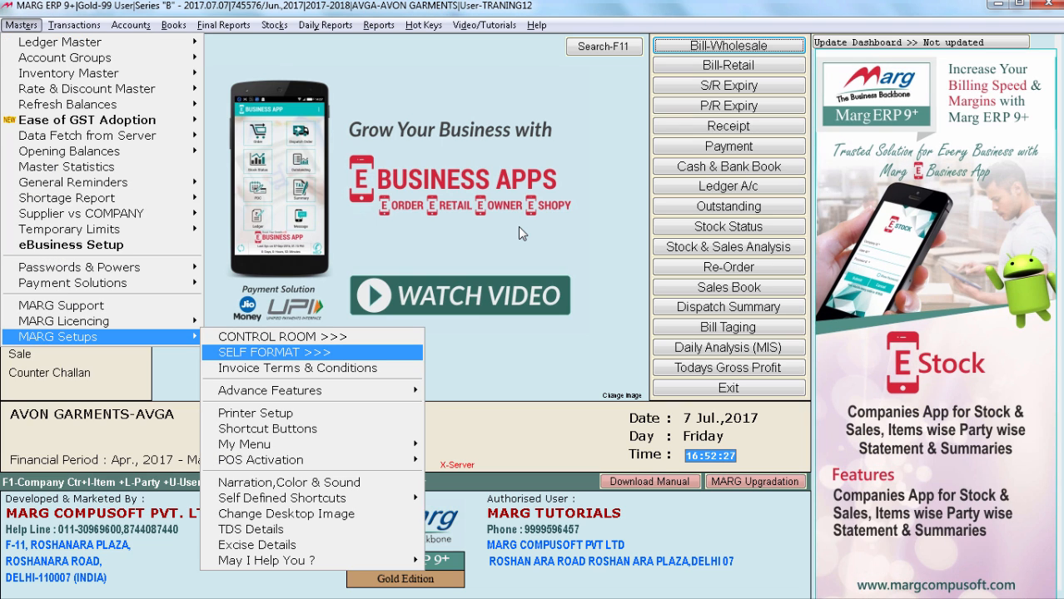
# Check the default invoice format in the Self Format settings and preview the tax invoice for GOLD FLAKE, SHIRT and TROUSERS on screen
pyautogui.press('Return')
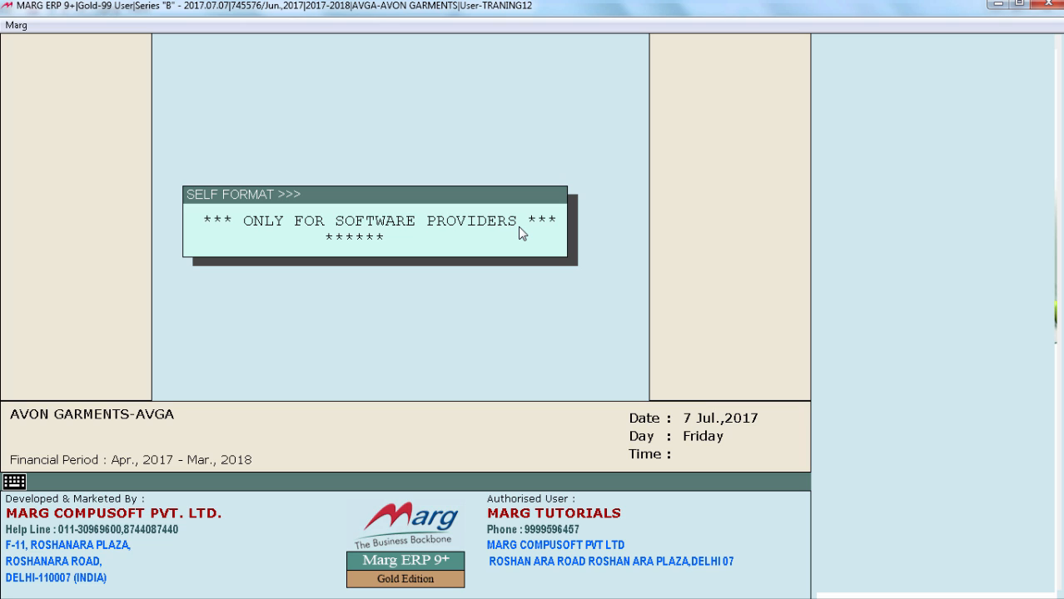
pyautogui.press('Escape')
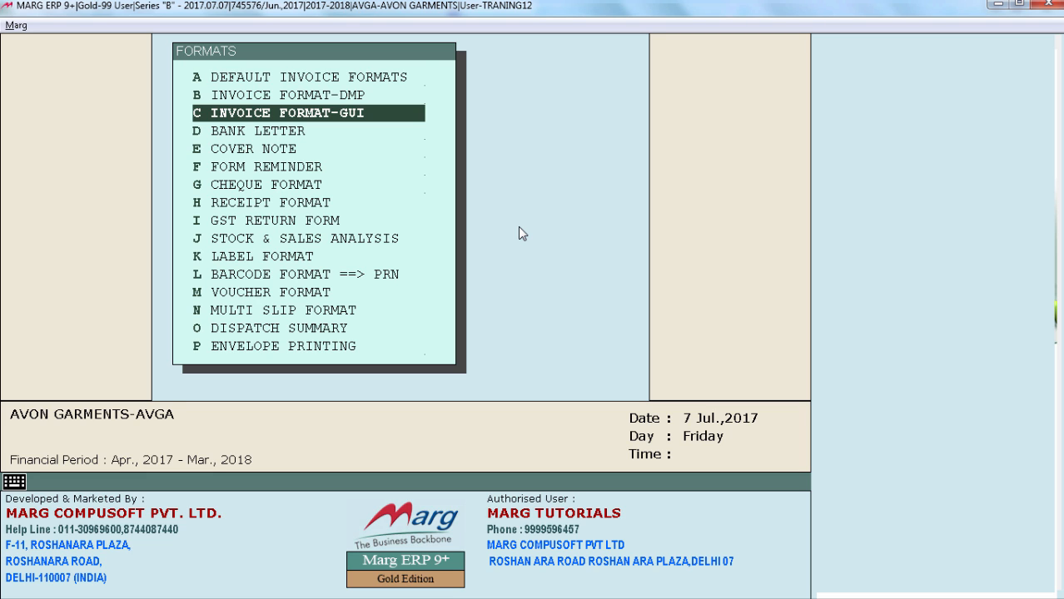
pyautogui.press('Return')
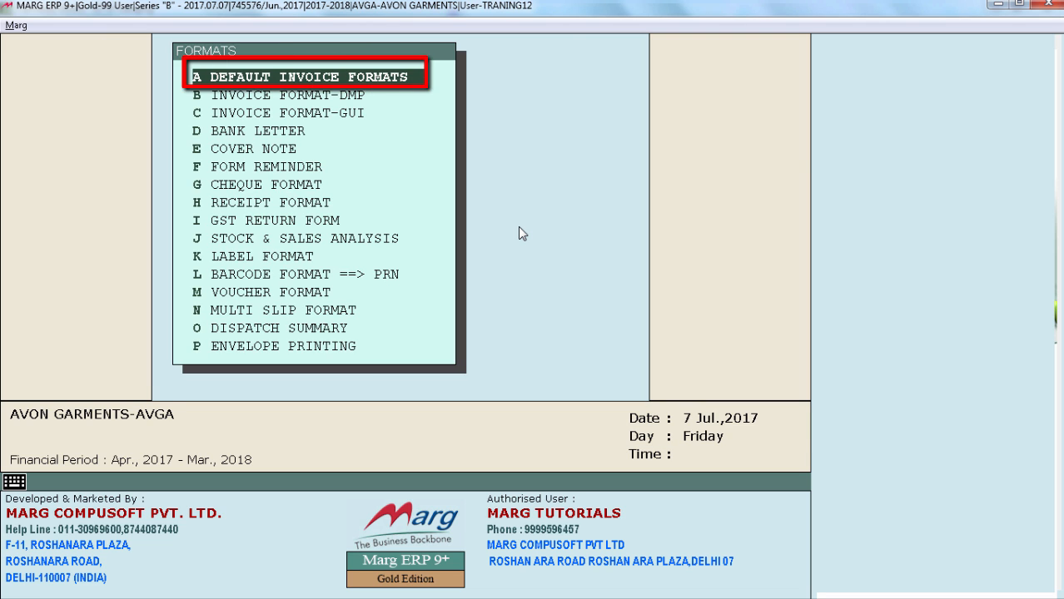
pyautogui.press('Return')
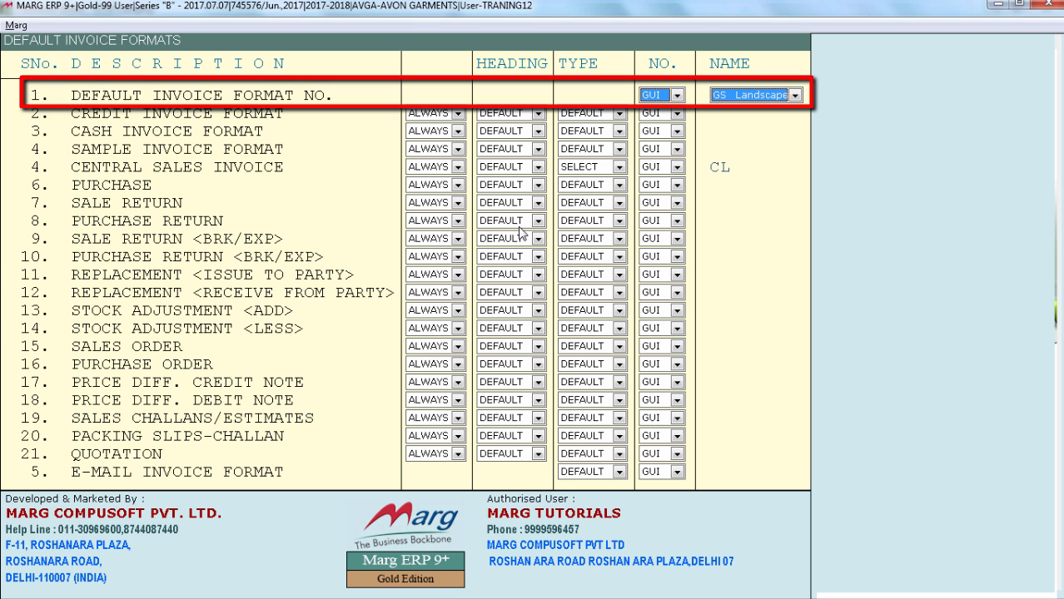
pyautogui.press('Escape')
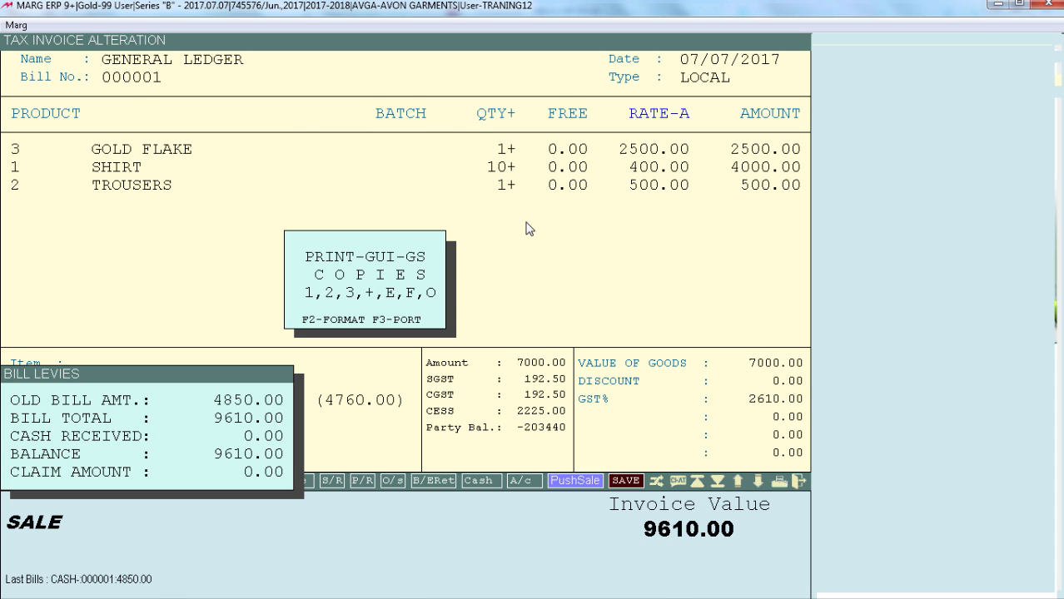
pyautogui.press('o')
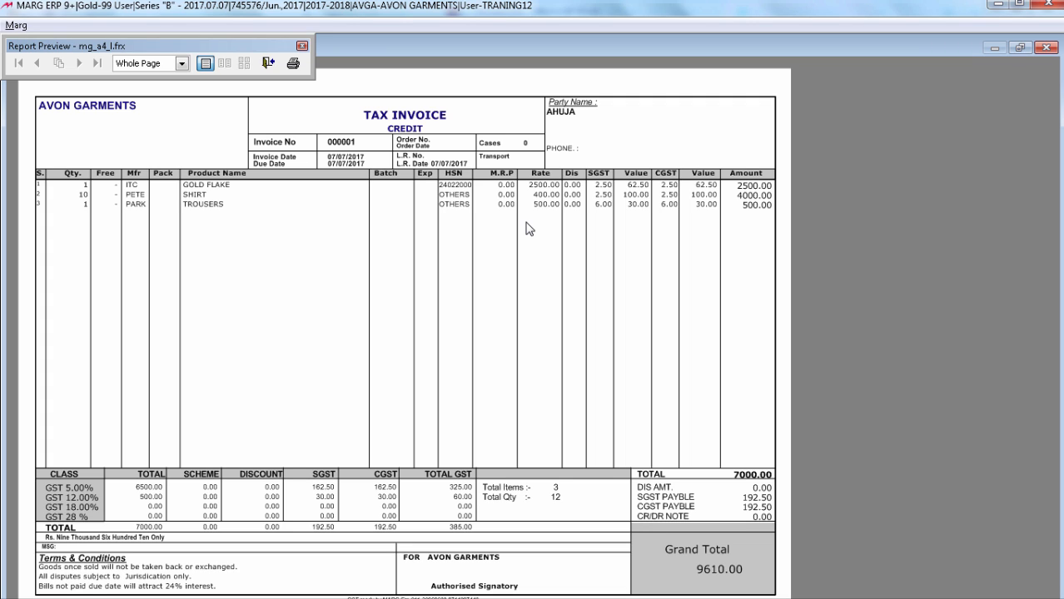
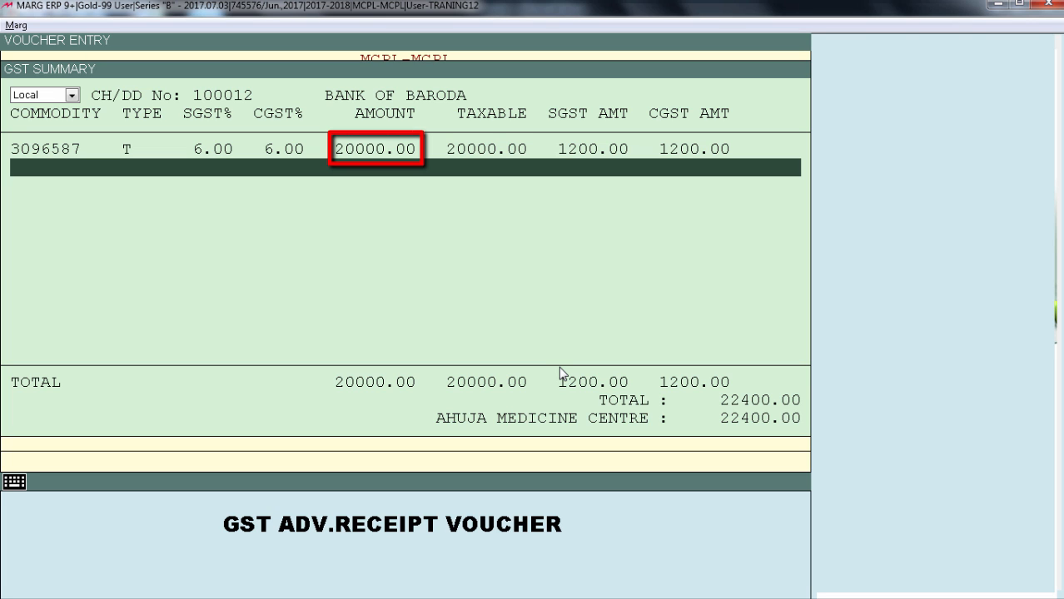
# Save the altered tax invoice for AHUJA MEDICINE CENTRE and select the un-adjusted SGST 6 advance tax against it
pyautogui.press('Escape')
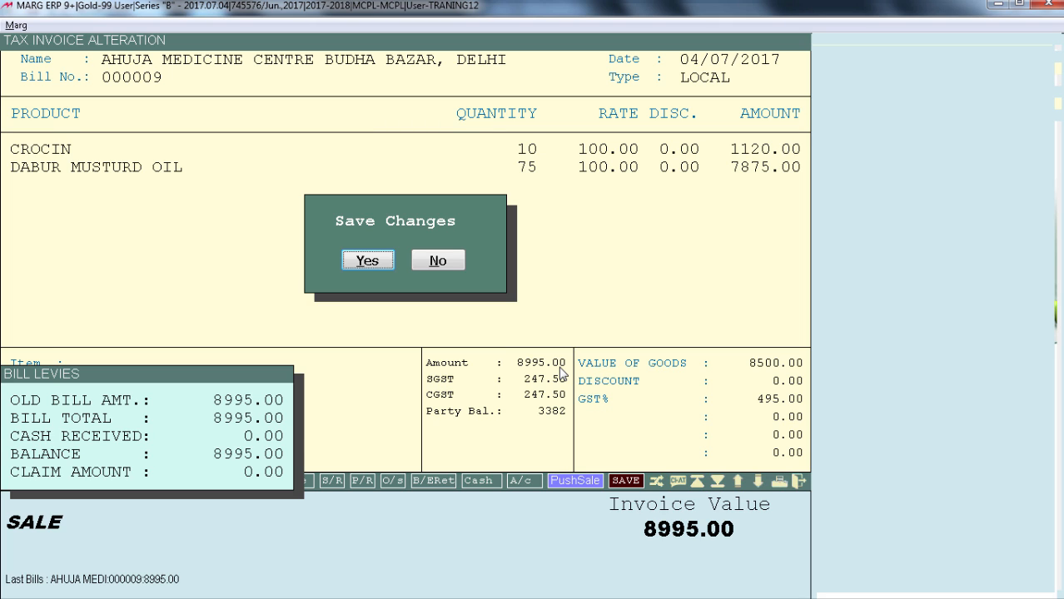
pyautogui.press('Return')
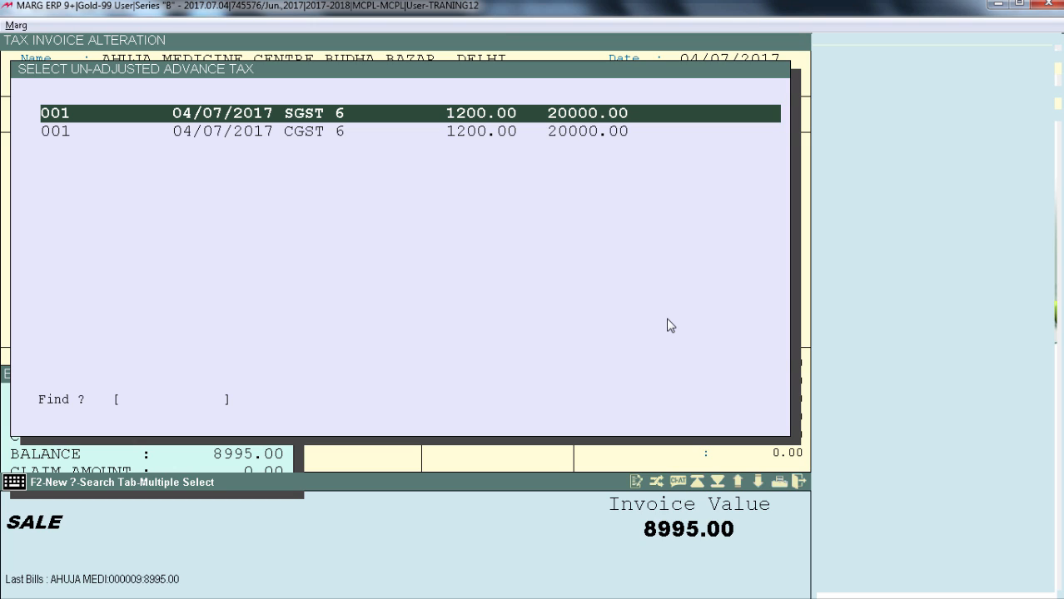
pyautogui.press('Return')
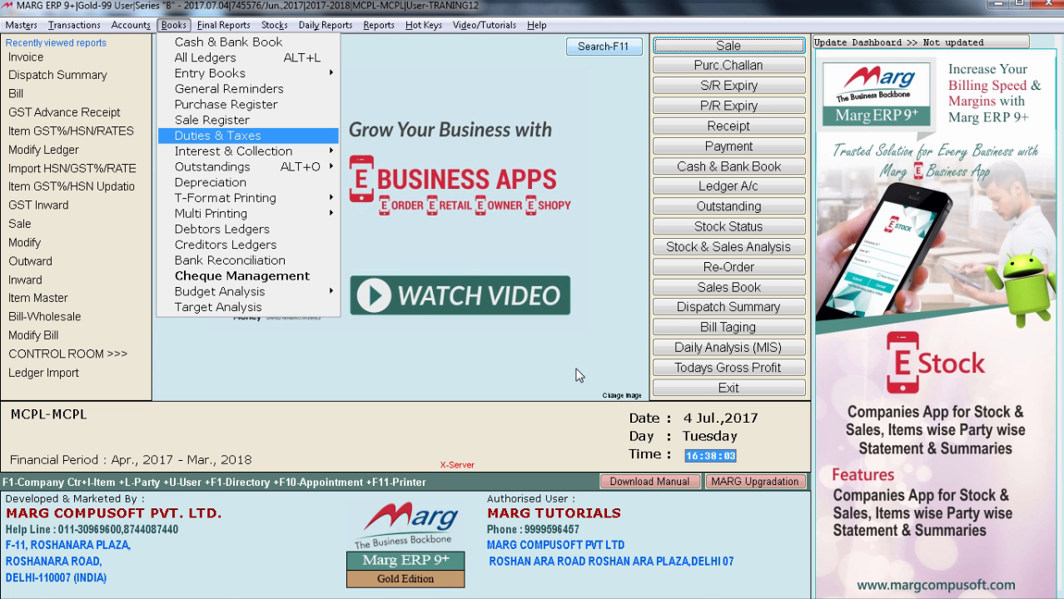
# Open the Duties & Taxes book and view the CGST PURCHASE TAX 2.5 % ledger from 01/07/2017 to 31/07/2017
pyautogui.press('Return')
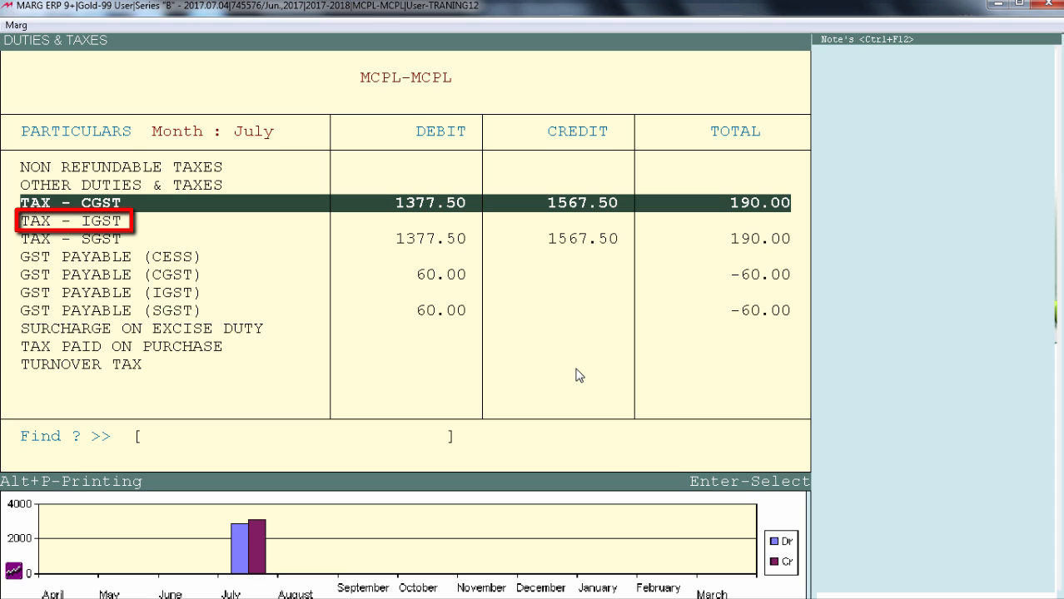
pyautogui.press('Return')
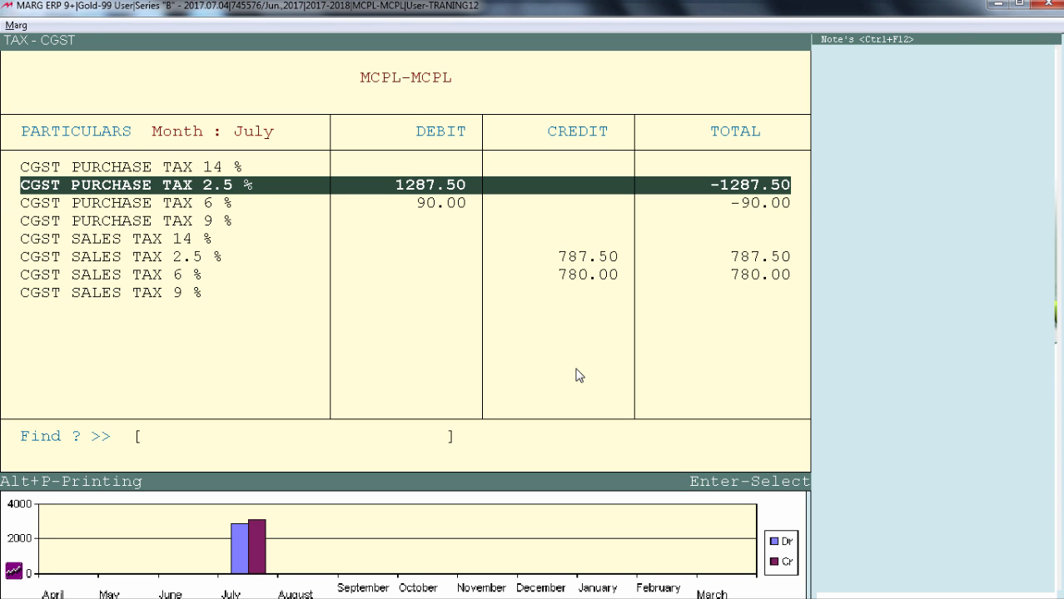
pyautogui.press('Return')
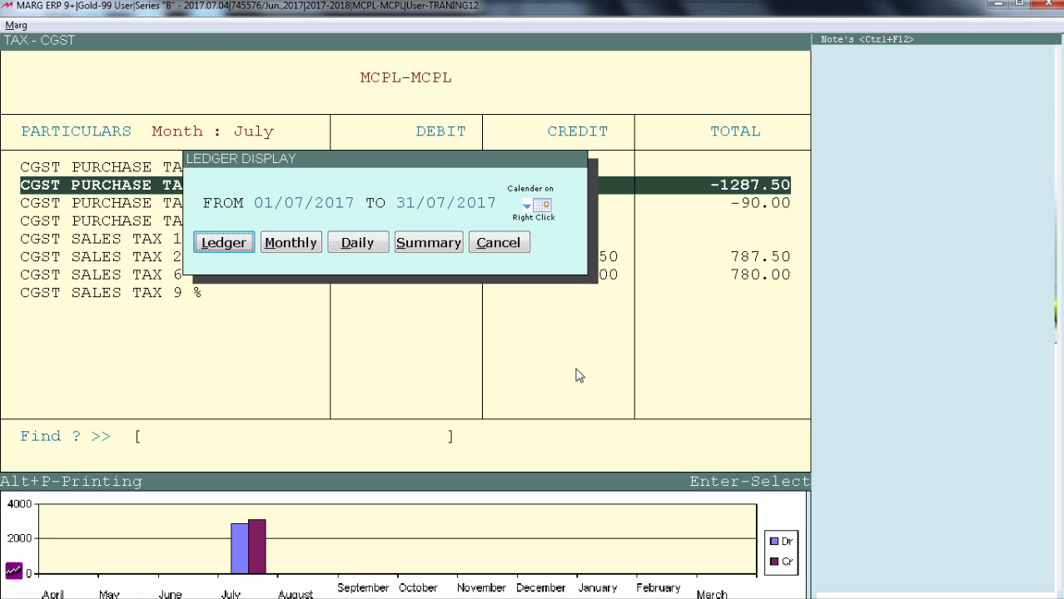
pyautogui.press('Return')
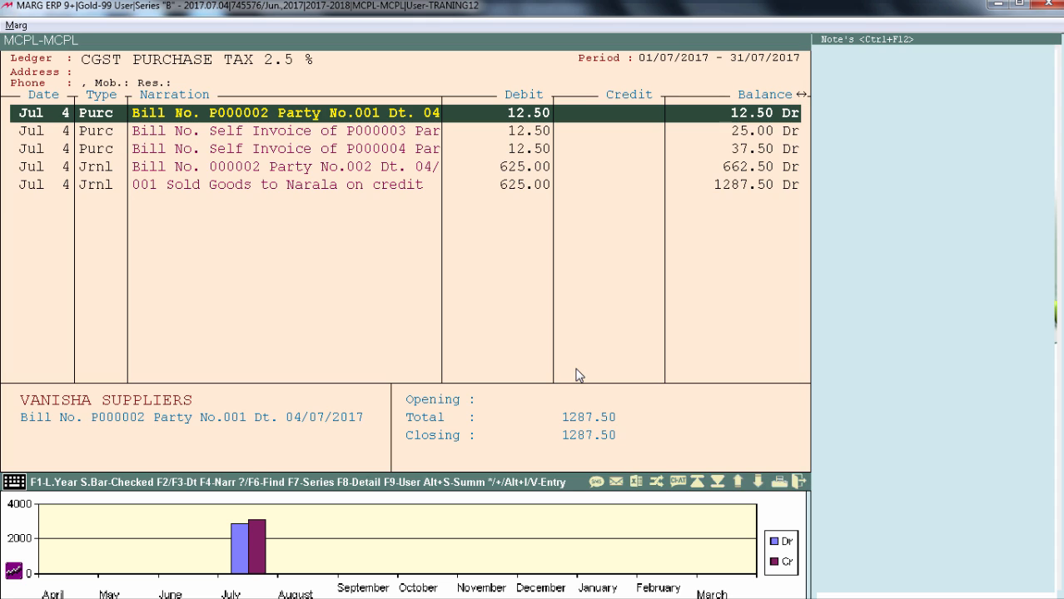